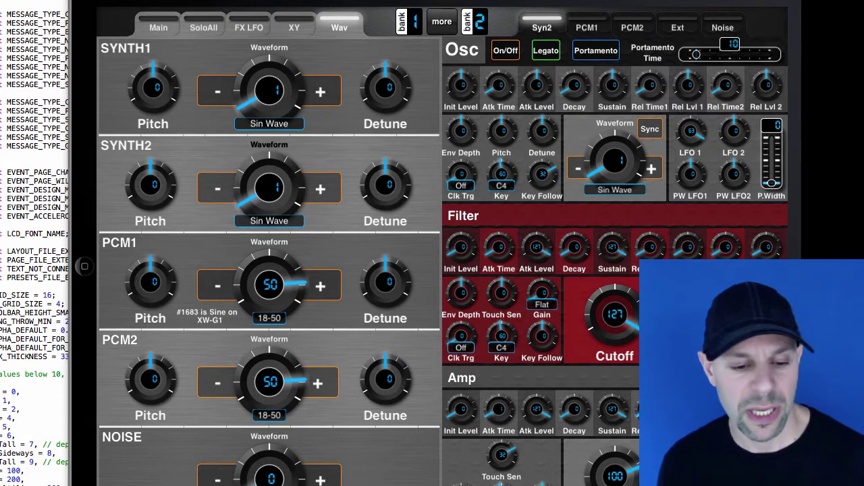
Step: Switch to Design mode and open the Wav page's Properties dialog, showing LED color 144
{"action": "left_click", "coordinate": [442, 22]}
{"action": "left_click", "coordinate": [440, 67]}
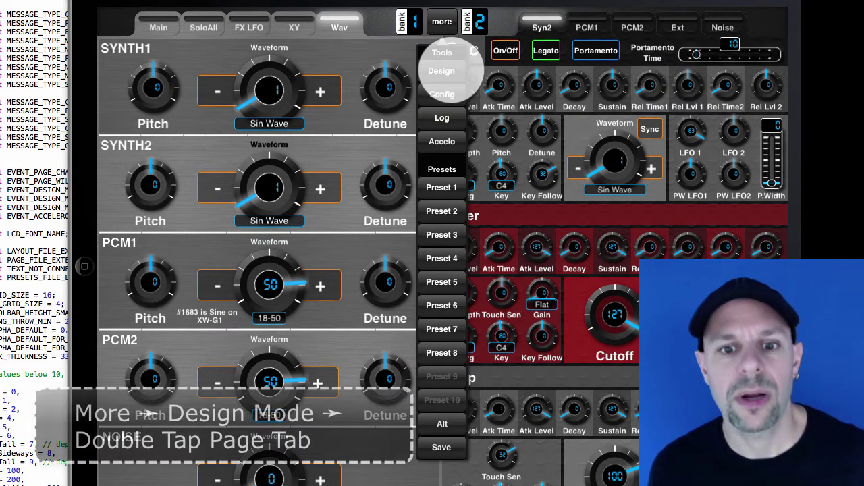
{"action": "double_click", "coordinate": [340, 28]}
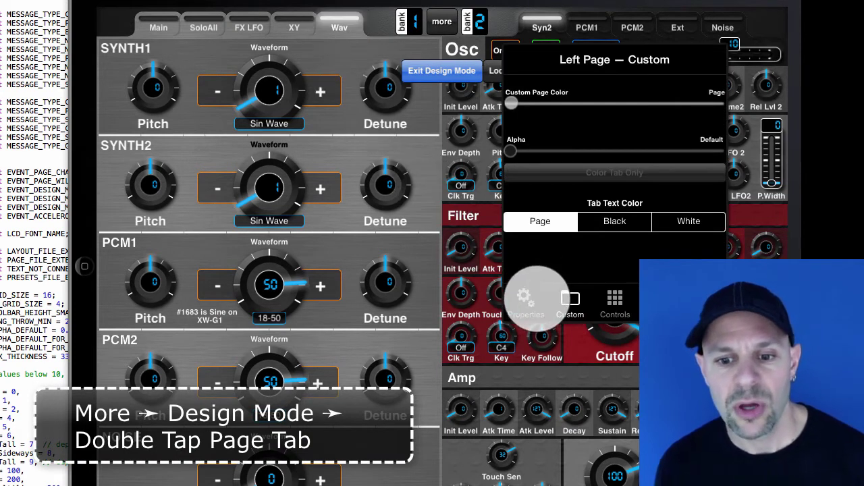
{"action": "left_click", "coordinate": [526, 300]}
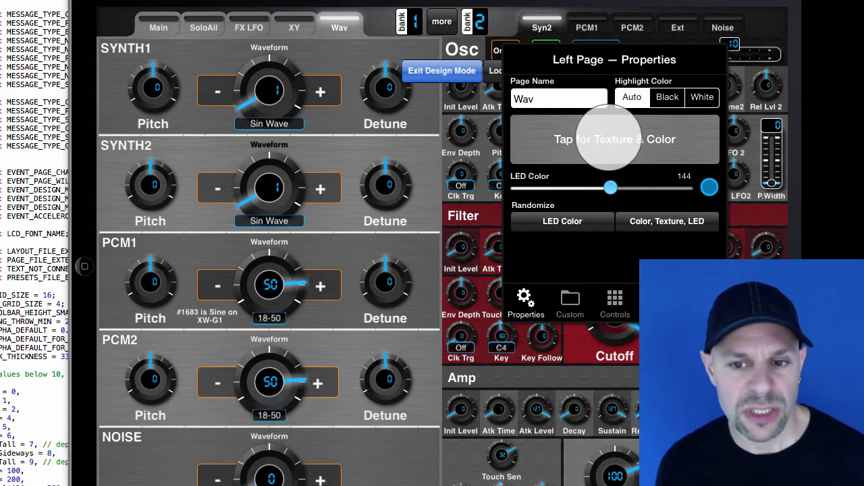
Step: Open the Wav page's texture and colour choices and apply three random textures
{"action": "left_click", "coordinate": [608, 142]}
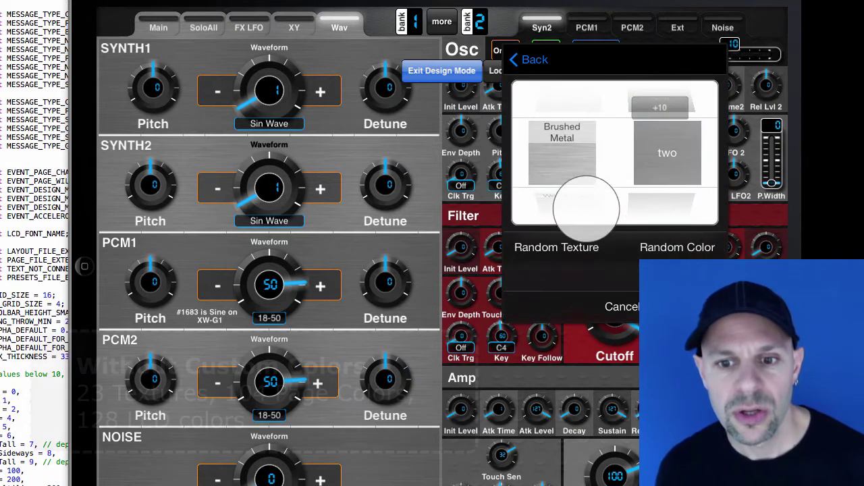
{"action": "left_click", "coordinate": [562, 248]}
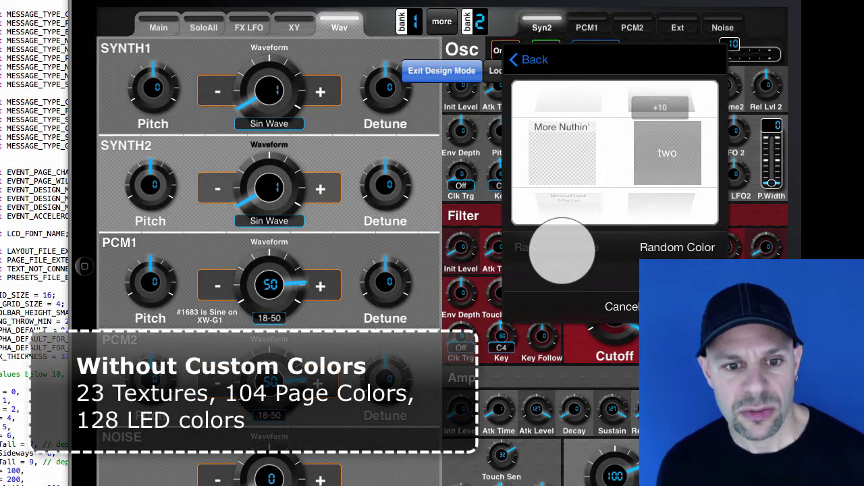
{"action": "left_click", "coordinate": [562, 249]}
{"action": "left_click", "coordinate": [562, 248]}
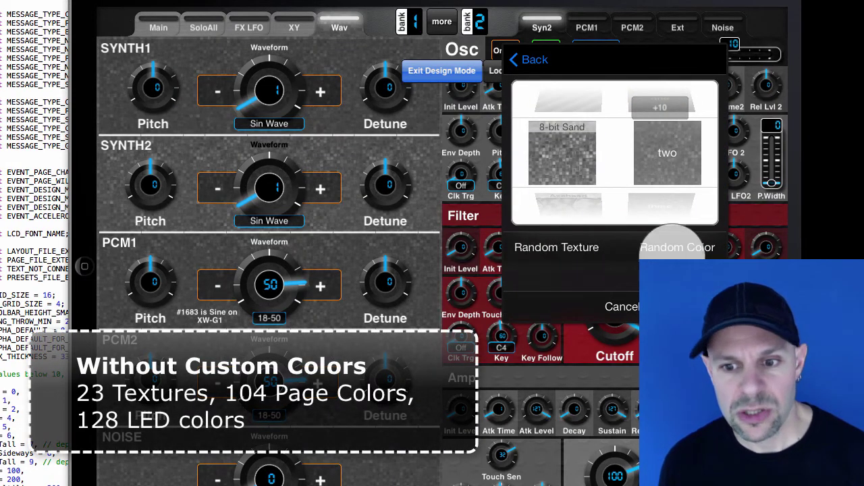
Step: Try random colours and the colour wheel, settling on 8-bit Sand in colour five
{"action": "left_click", "coordinate": [678, 247]}
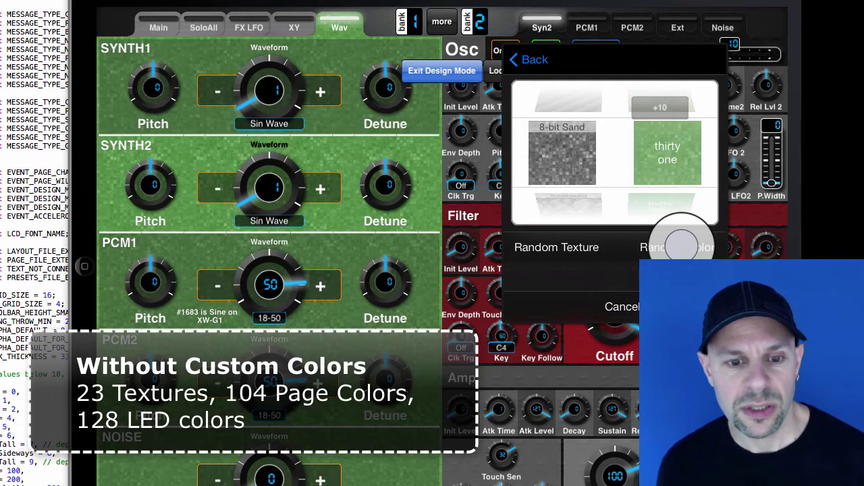
{"action": "left_click", "coordinate": [682, 248]}
{"action": "left_click_drag", "start_coordinate": [658, 172], "coordinate": [681, 169]}
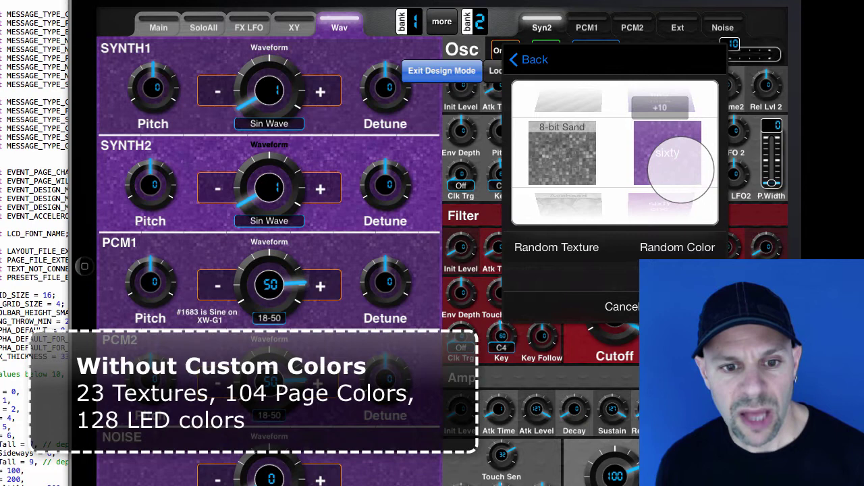
{"action": "left_click", "coordinate": [677, 247]}
{"action": "left_click", "coordinate": [515, 59]}
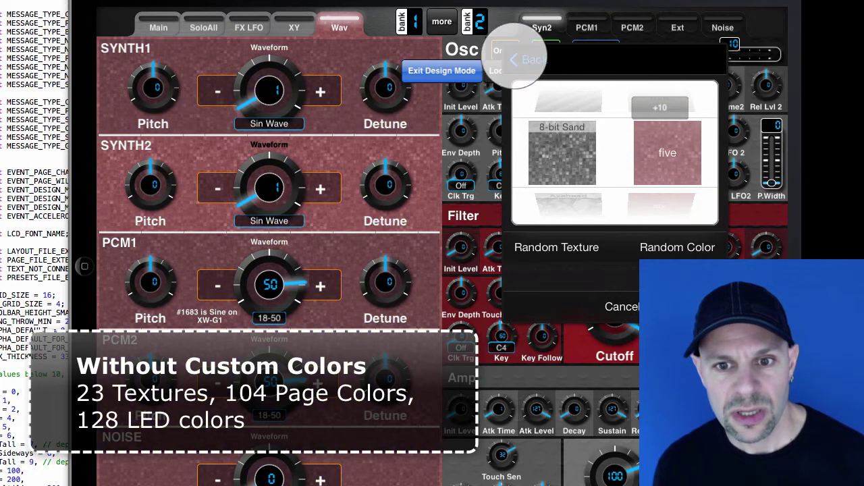
Step: Randomize LED colour and page look until the page is teal brick with LED colour 254
{"action": "left_click", "coordinate": [553, 219]}
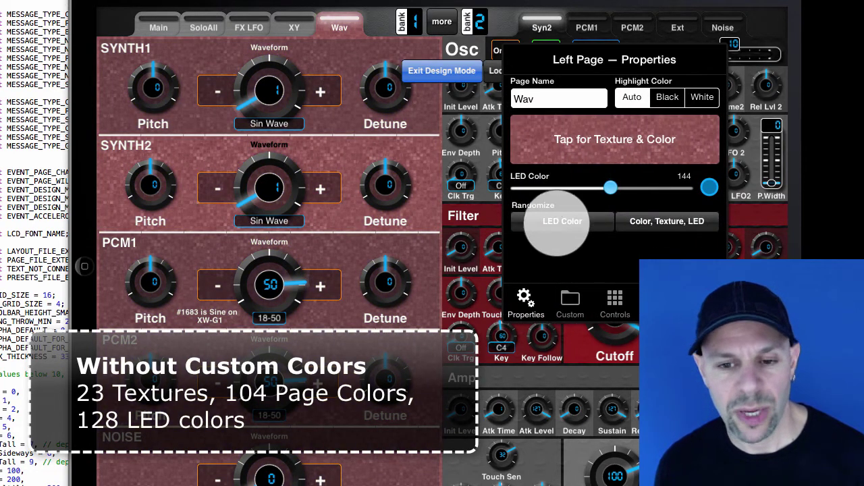
{"action": "mouse_move", "coordinate": [604, 188]}
{"action": "left_mouse_down"}
{"action": "mouse_move", "coordinate": [655, 187]}
{"action": "mouse_move", "coordinate": [588, 187]}
{"action": "left_mouse_up"}
{"action": "left_click", "coordinate": [649, 219]}
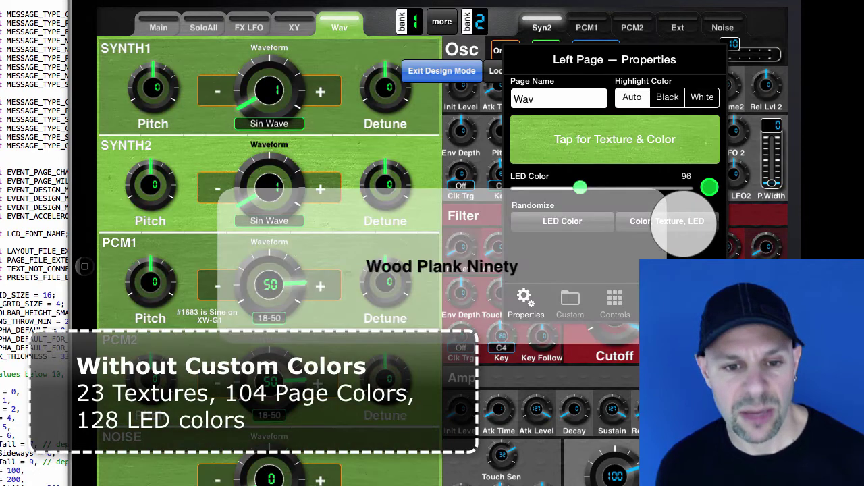
{"action": "left_click", "coordinate": [683, 224]}
{"action": "left_click", "coordinate": [683, 224]}
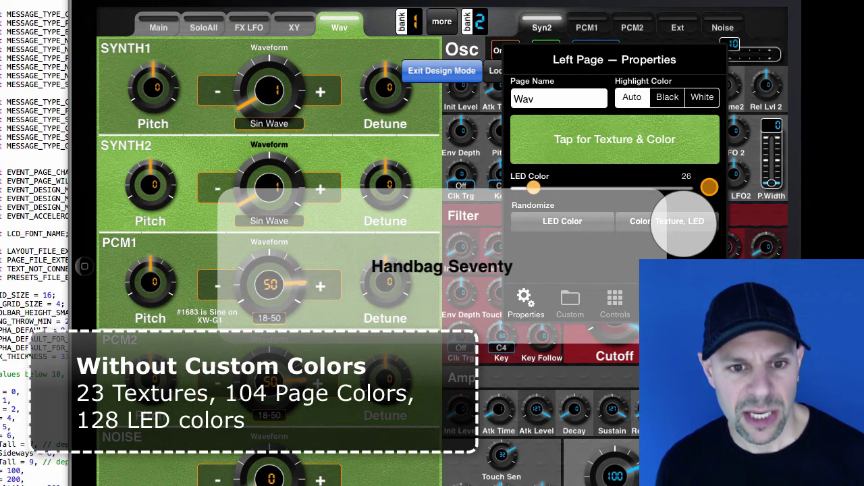
{"action": "left_click", "coordinate": [684, 225]}
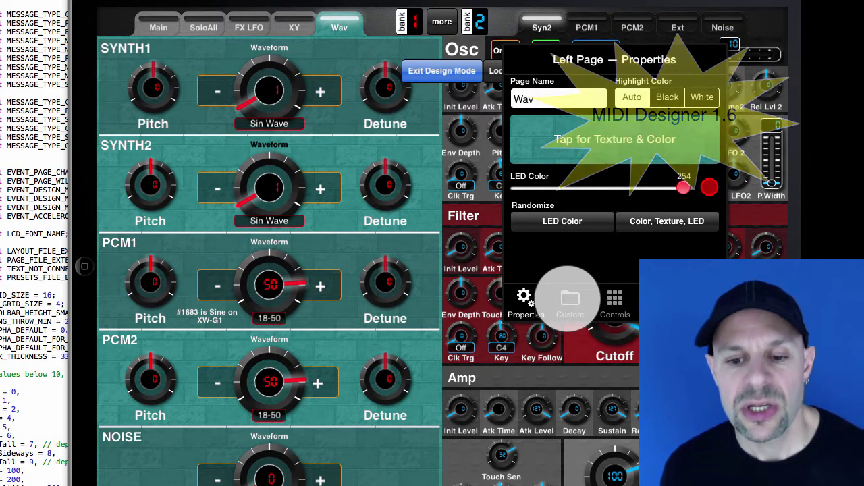
Step: Set custom page colour 158 (blue) and return Alpha to Default so the brick shows
{"action": "left_click", "coordinate": [570, 298]}
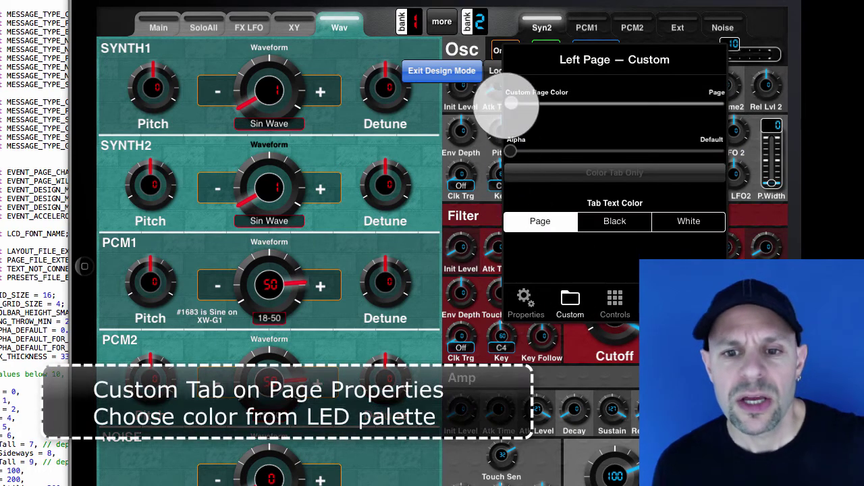
{"action": "left_click_drag", "start_coordinate": [510, 101], "coordinate": [633, 106]}
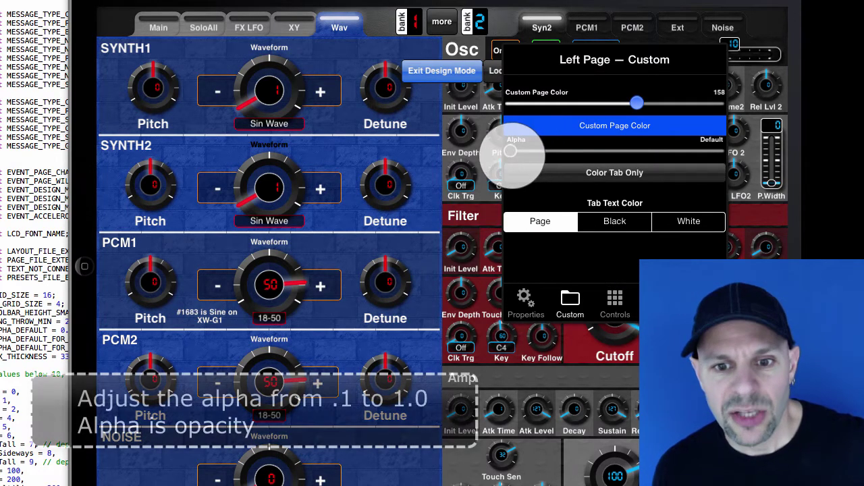
{"action": "left_click_drag", "start_coordinate": [507, 155], "coordinate": [696, 159]}
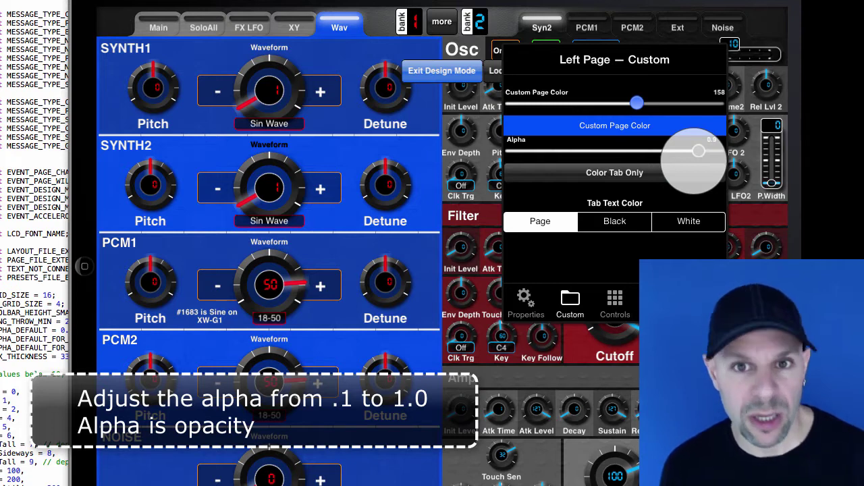
{"action": "left_click_drag", "start_coordinate": [696, 153], "coordinate": [418, 148]}
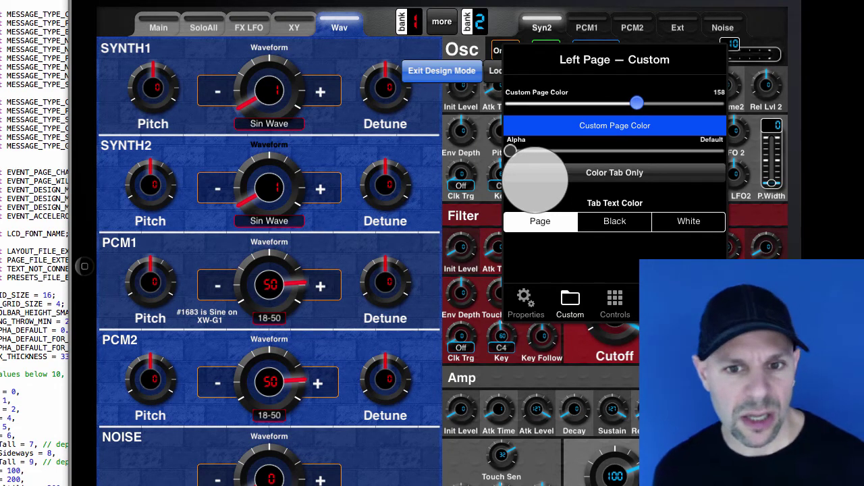
Step: Turn on Color Tab Only so the blue tints just the Wav tab and default-LED panels
{"action": "left_click", "coordinate": [608, 172]}
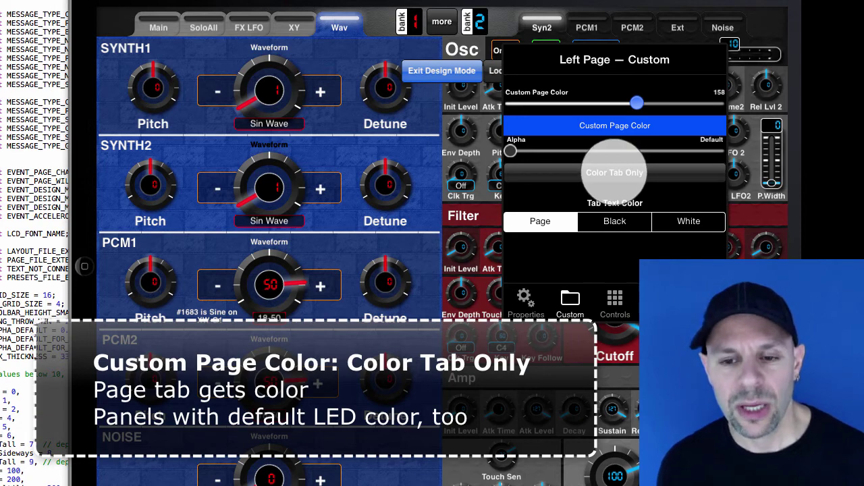
{"action": "left_click", "coordinate": [615, 173]}
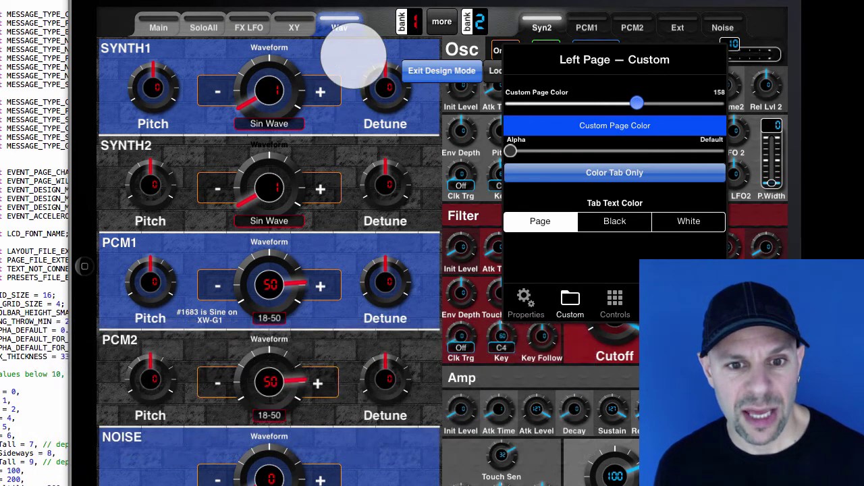
Step: Give the PCM1 panel its own LED colour of 44 for a yellow tint
{"action": "left_click", "coordinate": [344, 260]}
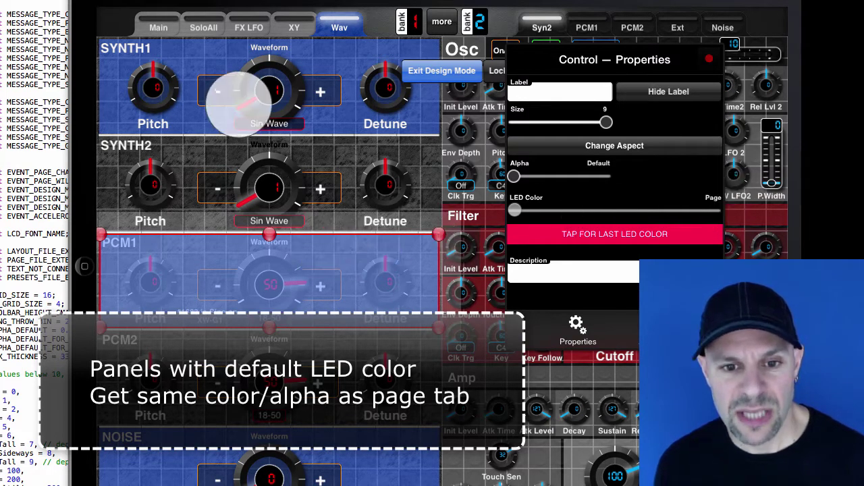
{"action": "left_click", "coordinate": [325, 135]}
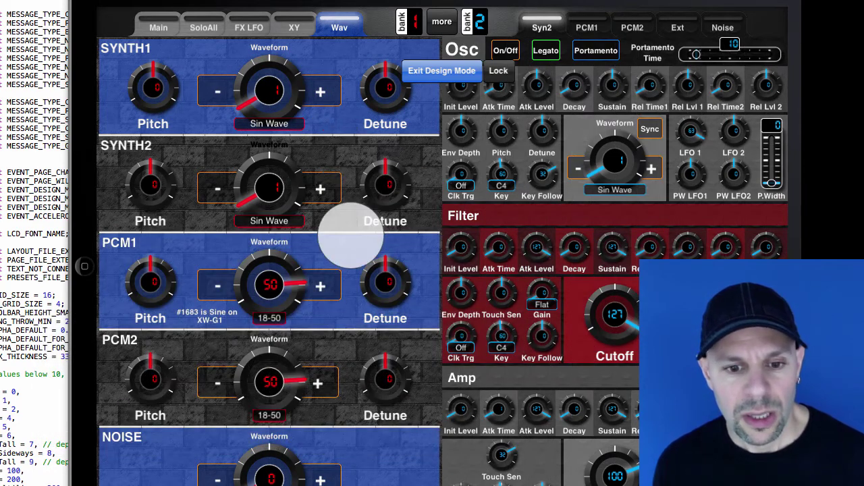
{"action": "left_click", "coordinate": [348, 247]}
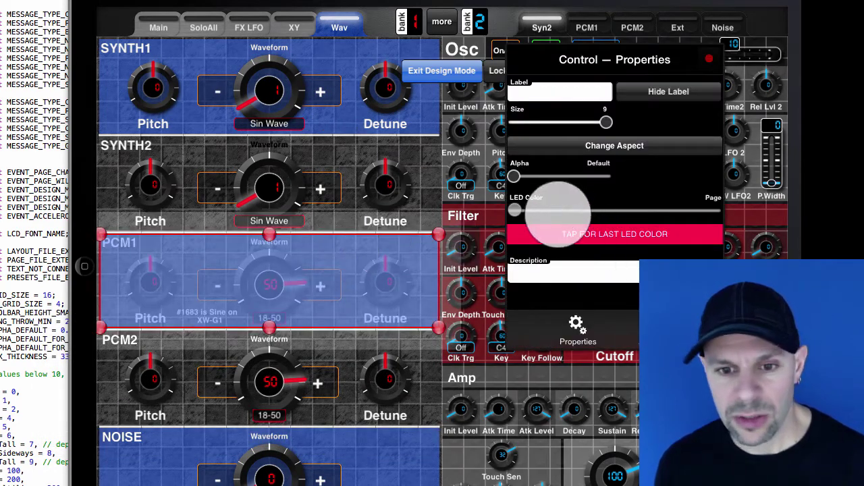
{"action": "left_click_drag", "start_coordinate": [521, 210], "coordinate": [549, 211]}
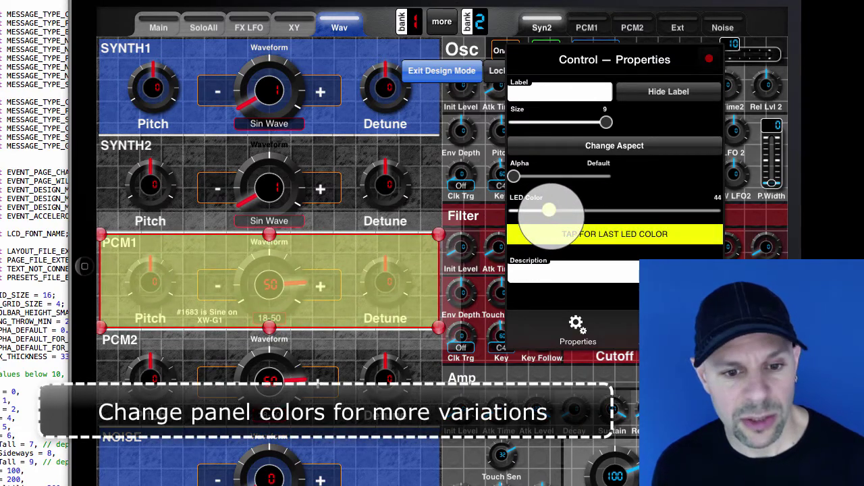
{"action": "left_click", "coordinate": [336, 150]}
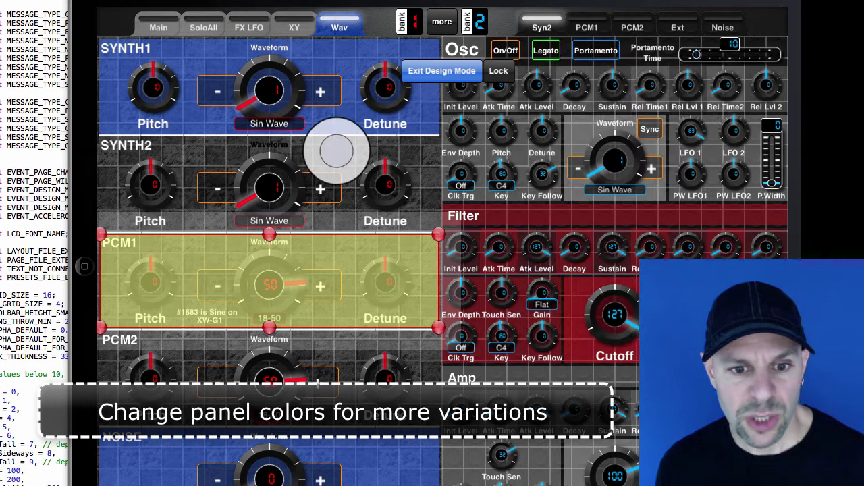
{"action": "left_click", "coordinate": [337, 150]}
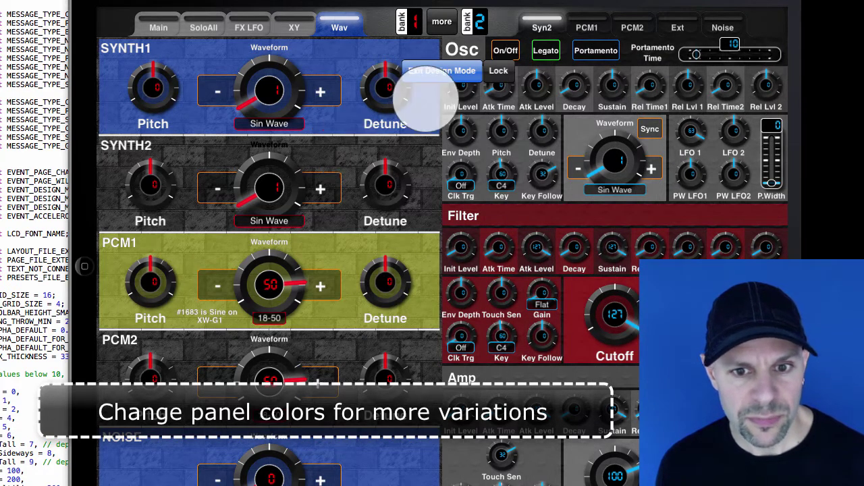
Step: Exit Design Mode to view the finished Wav page
{"action": "left_click", "coordinate": [445, 70]}
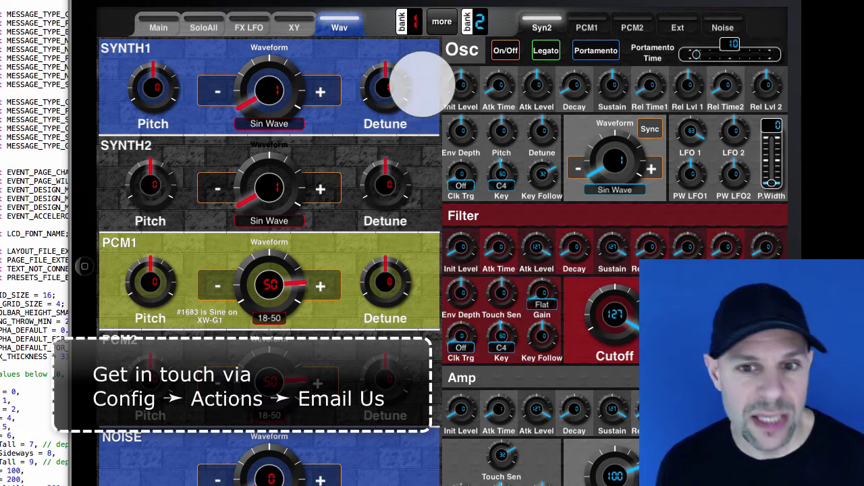
Step: Start an Email Us support draft from the Config Actions tab
{"action": "left_click", "coordinate": [441, 22]}
{"action": "left_click", "coordinate": [441, 94]}
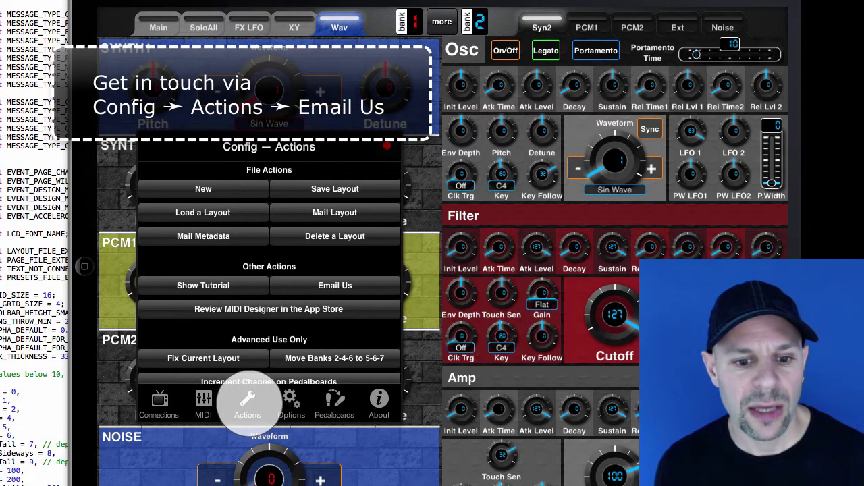
{"action": "left_click", "coordinate": [333, 285]}
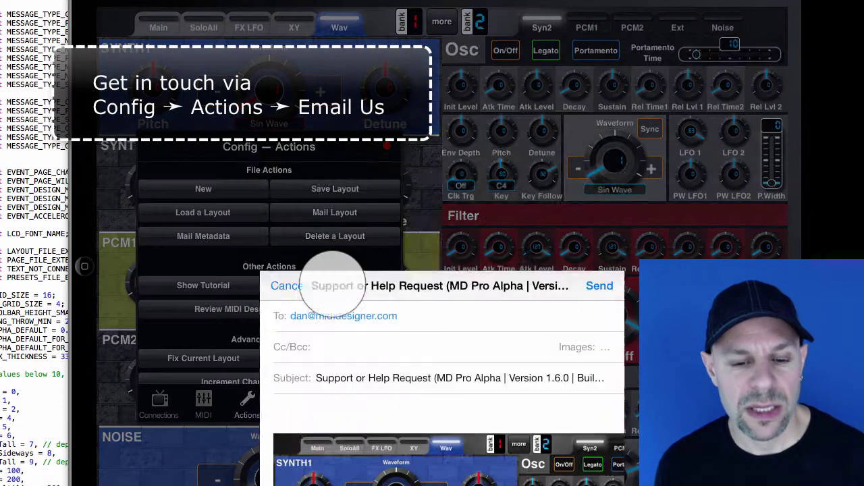